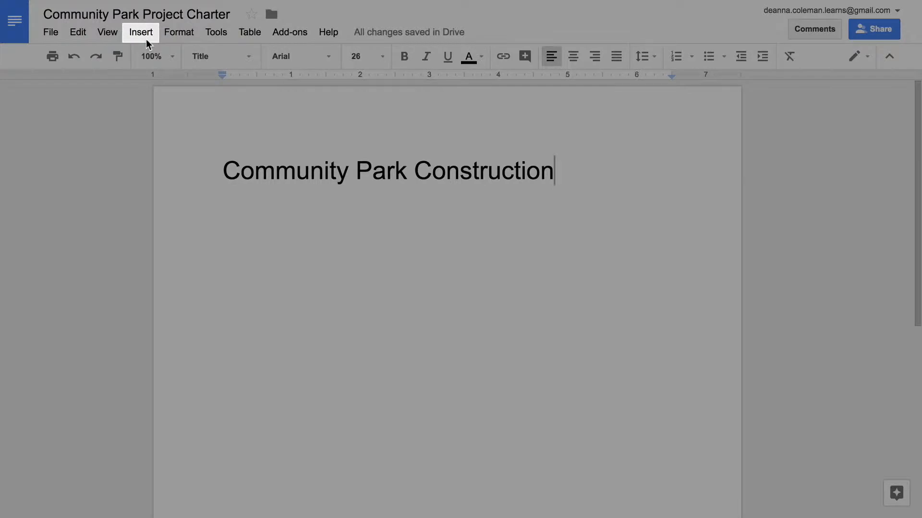
- Insert a page break after the title and start the new page with the heading "Brainstorming"
left_click(141, 33)
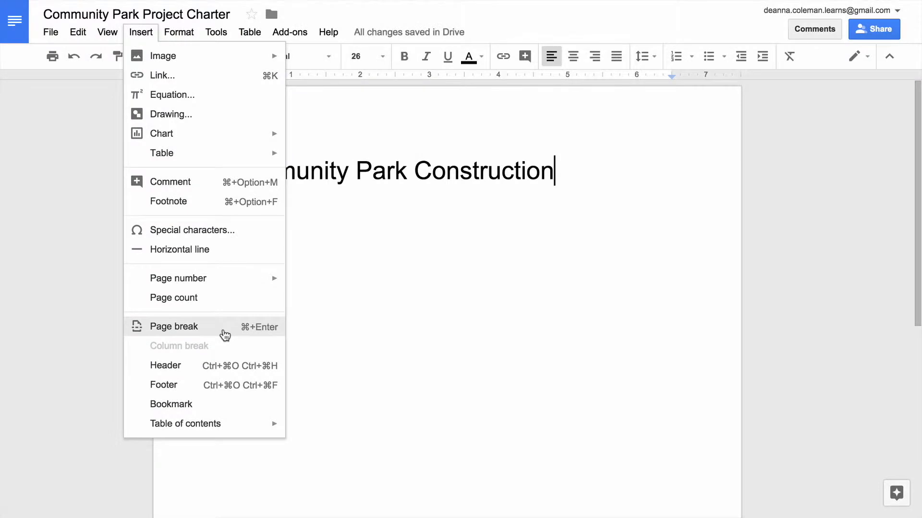
left_click(224, 332)
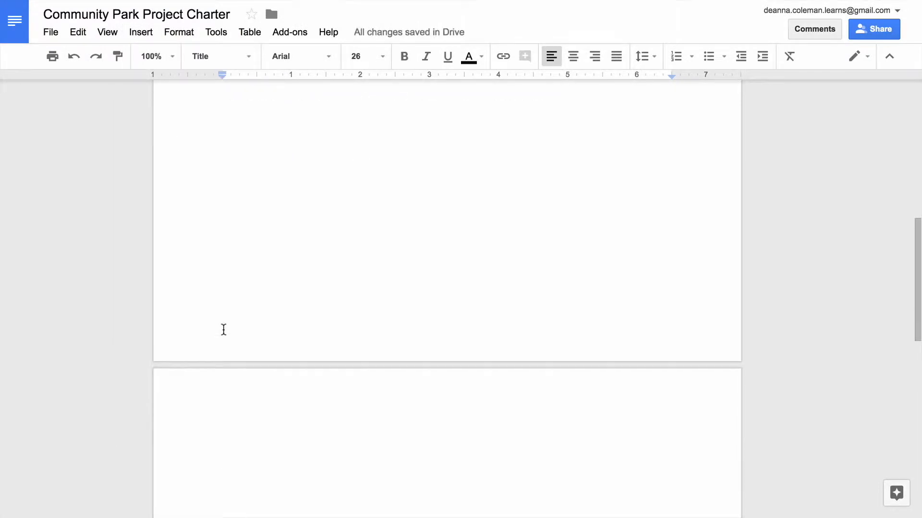
type("Brainstorming")
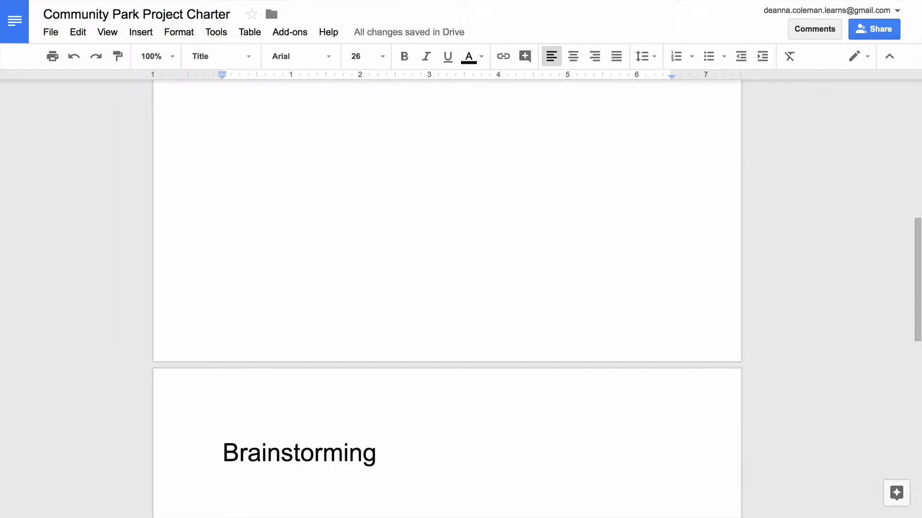
- Under Brainstorming, write the question "What problem is this project trying to solve?" followed by answers about relaxing, playing and walking pets
scroll(446, 297, "down", 5)
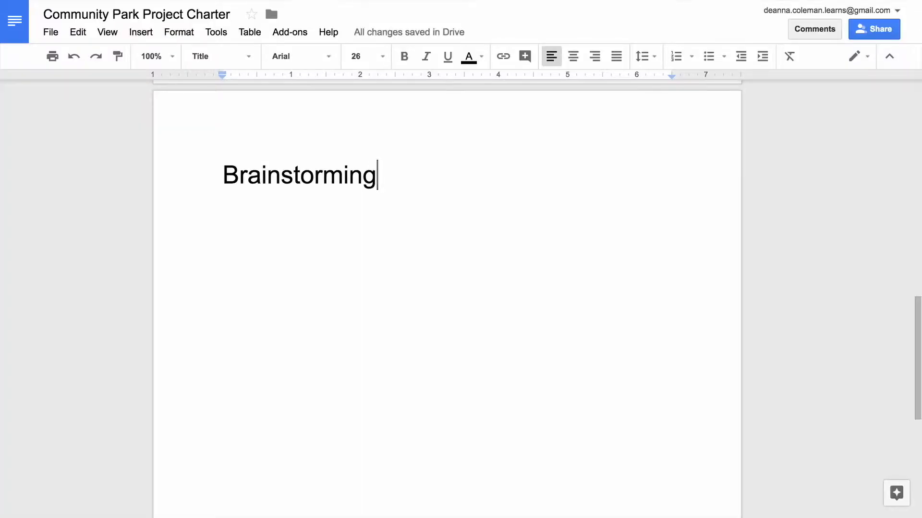
key("Return")
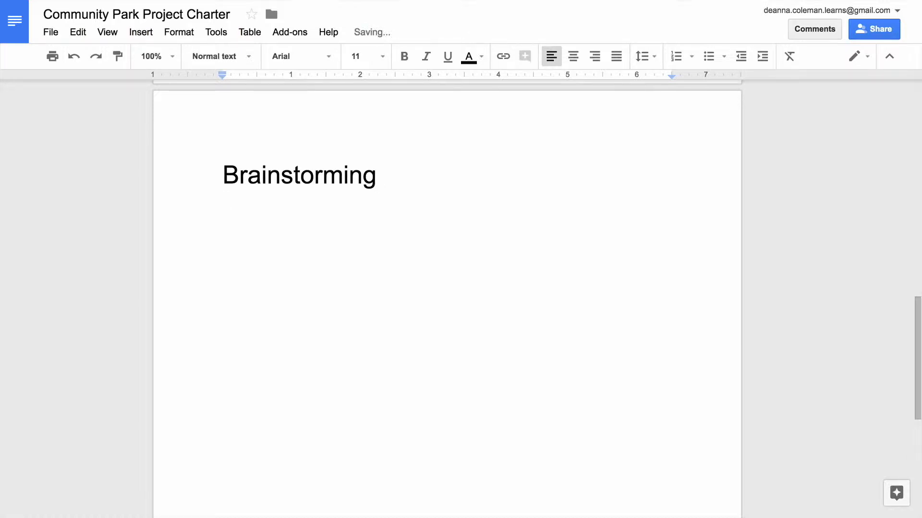
type("What problem is this pr")
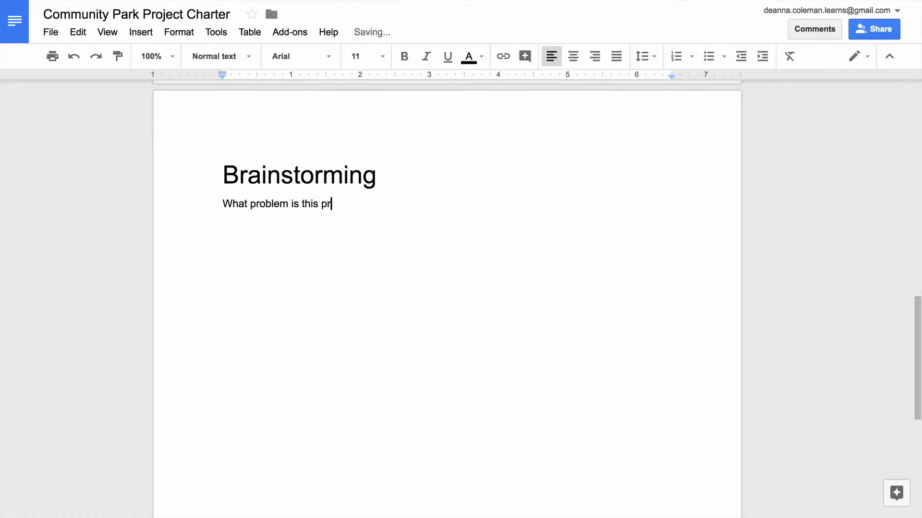
type("oject trying to solve?")
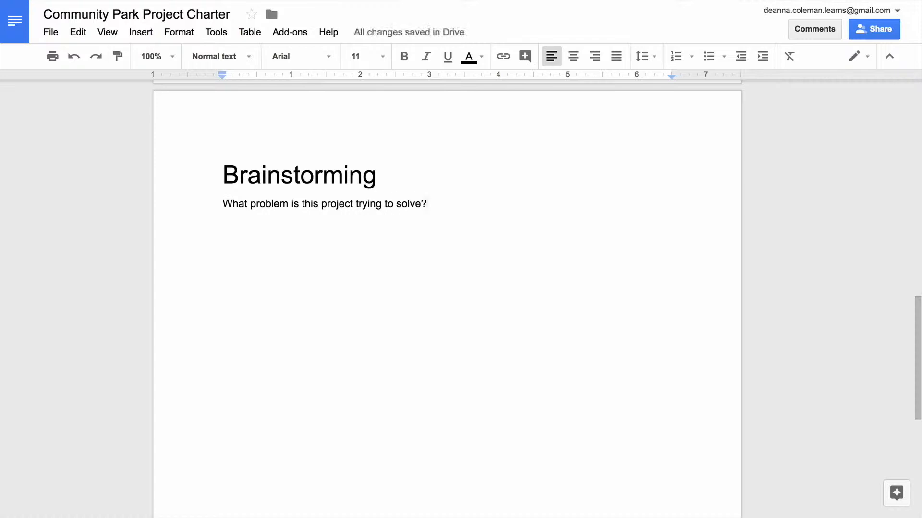
key("Return")
type("We want a place for people to rela")
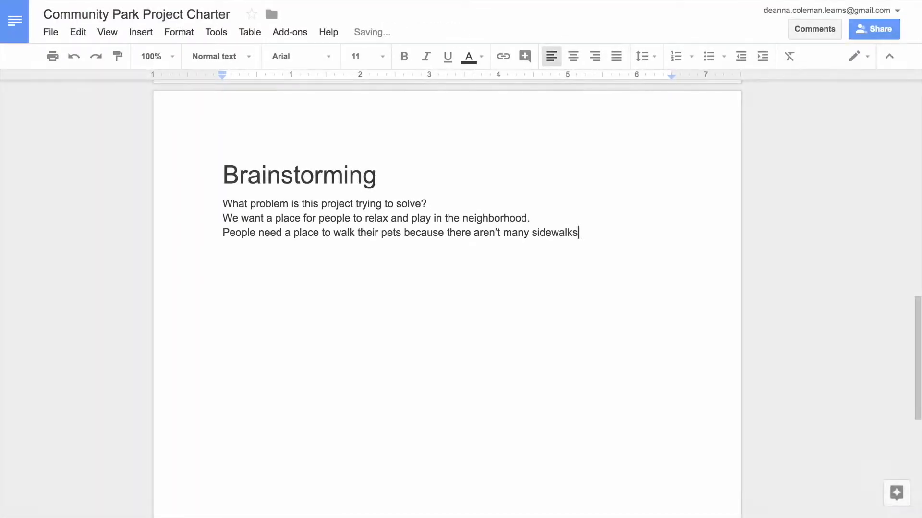
type("in the neighborhood.")
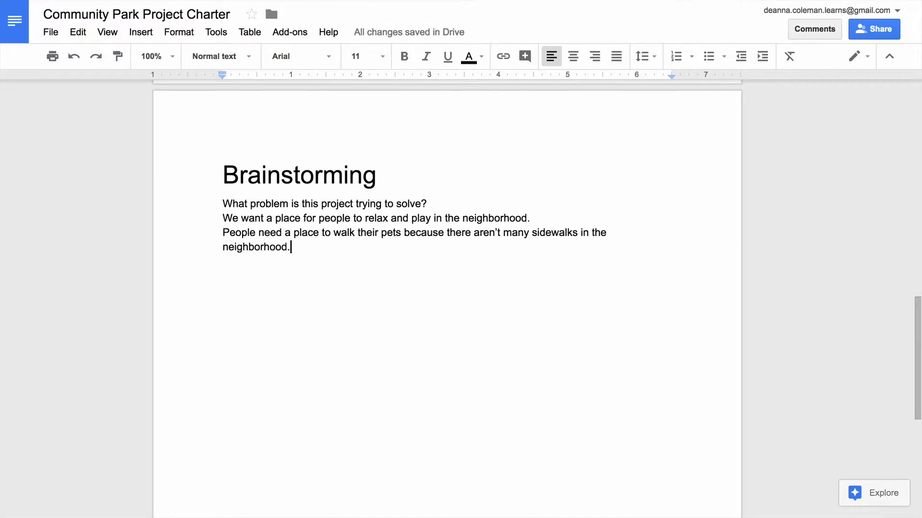
- Add the question "What is the project's purpose?" with answers about free outdoor space and distinct areas like a dog park
key("Return")
key("Return")
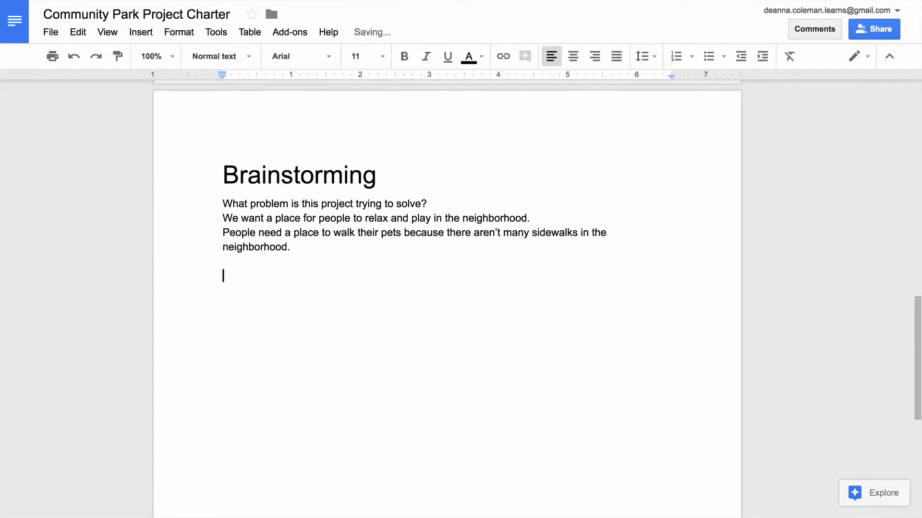
type("What is the proje")
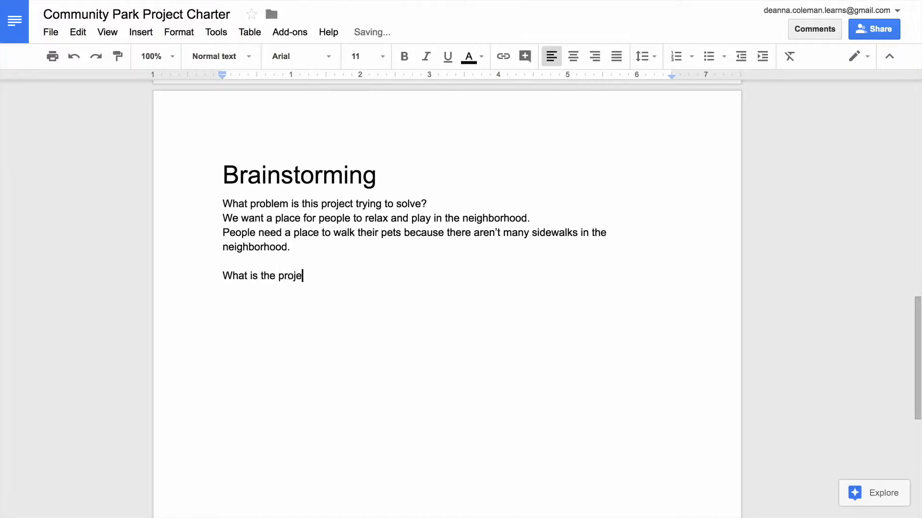
type("ct's purpose?")
key("Return")
type("To provide free, comfortable outdo")
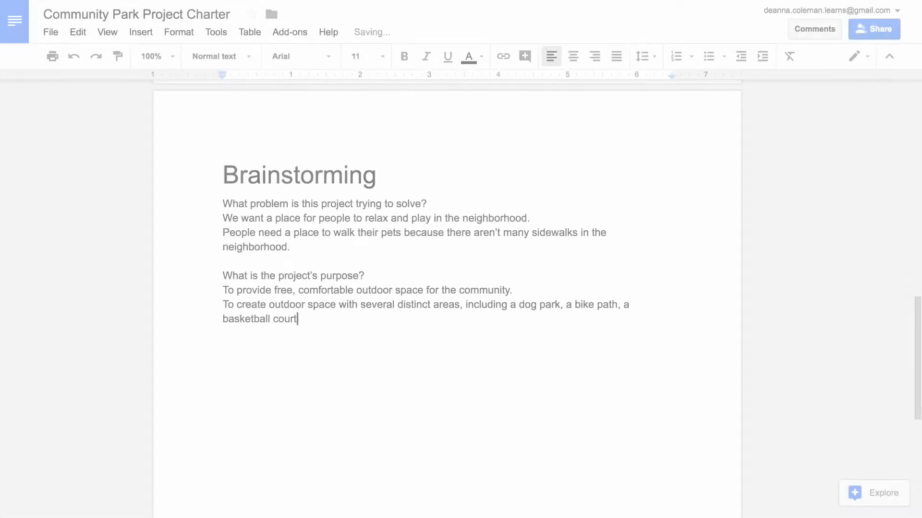
type(", and a playground.")
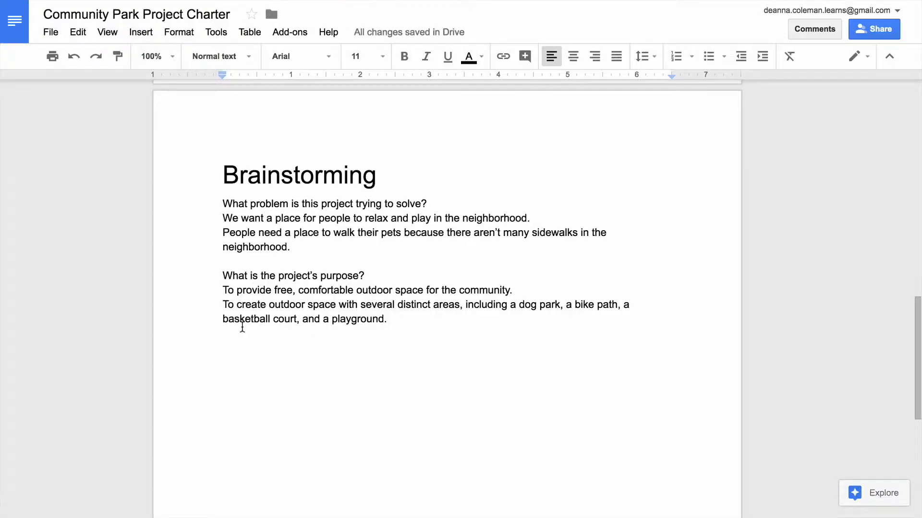
- Add a "Project Purpose" line directly below the Community Park Construction title on the first page
scroll(241, 327, "up", 10)
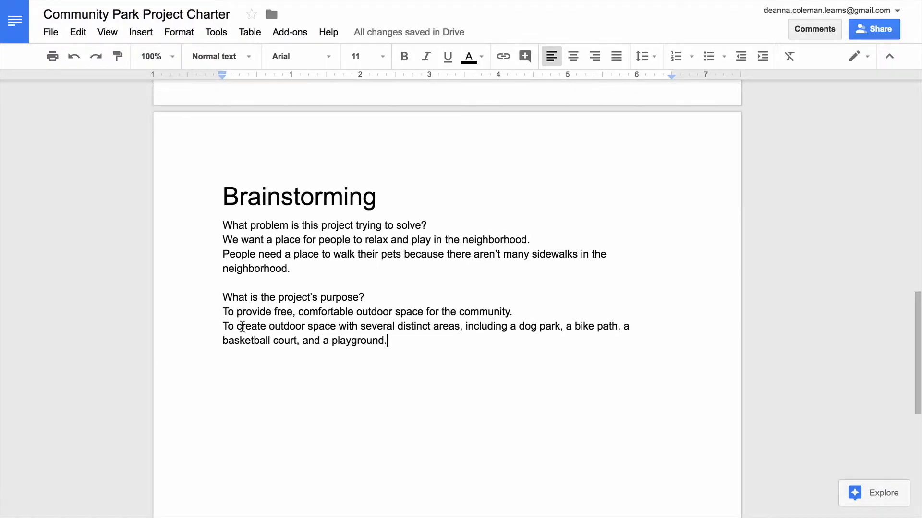
scroll(242, 327, "up", 5)
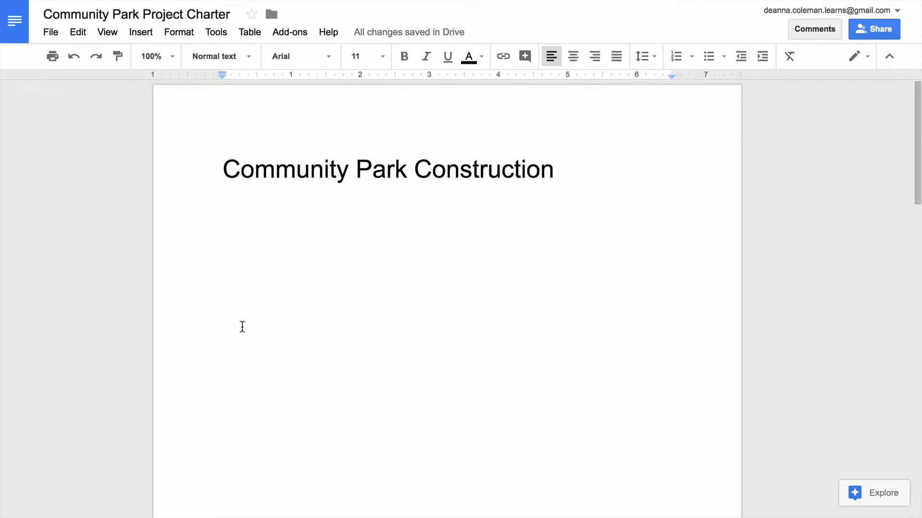
left_click(624, 163)
key("Return")
type("Pro")
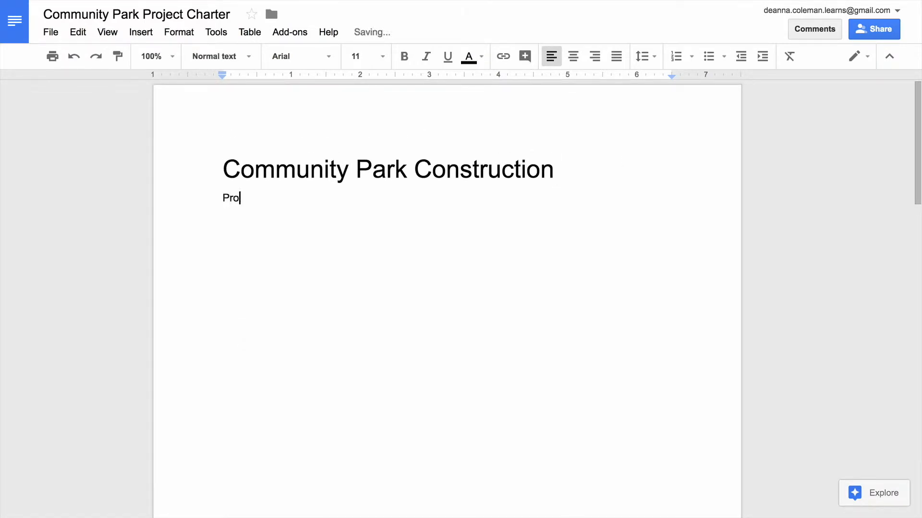
type("ject Purpose")
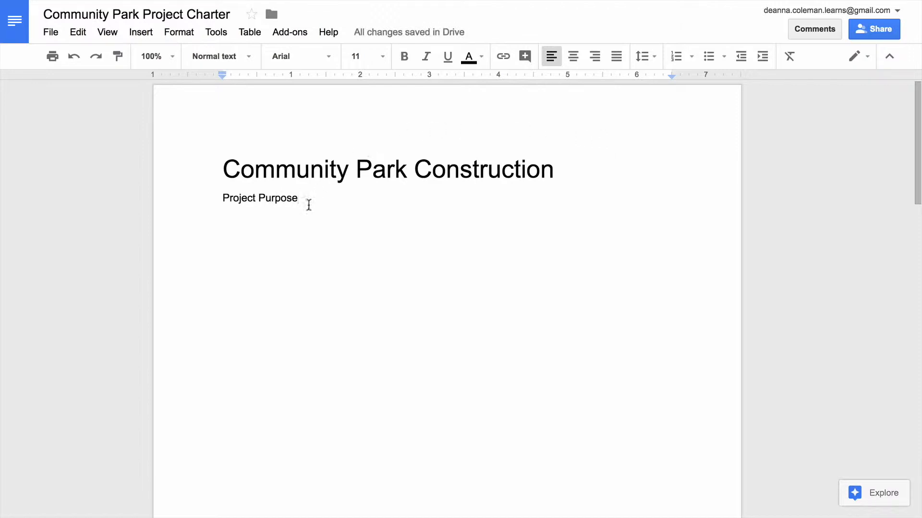
- Format "Project Purpose" as Heading 1 and start a new line below it
left_click_drag(315, 199, 202, 197)
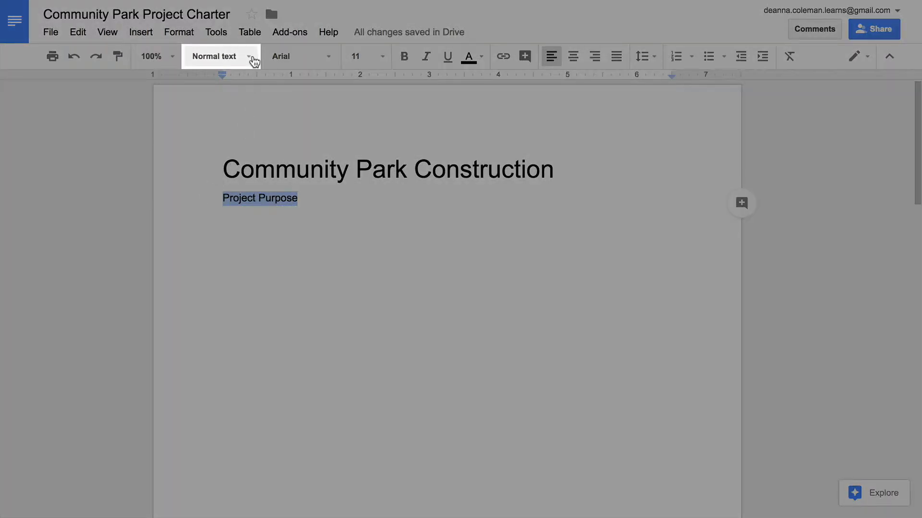
left_click(254, 61)
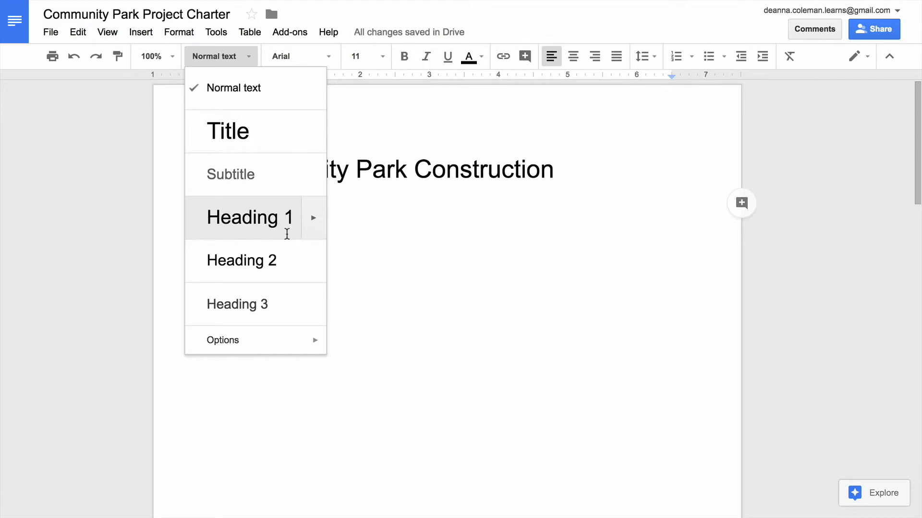
left_click(287, 233)
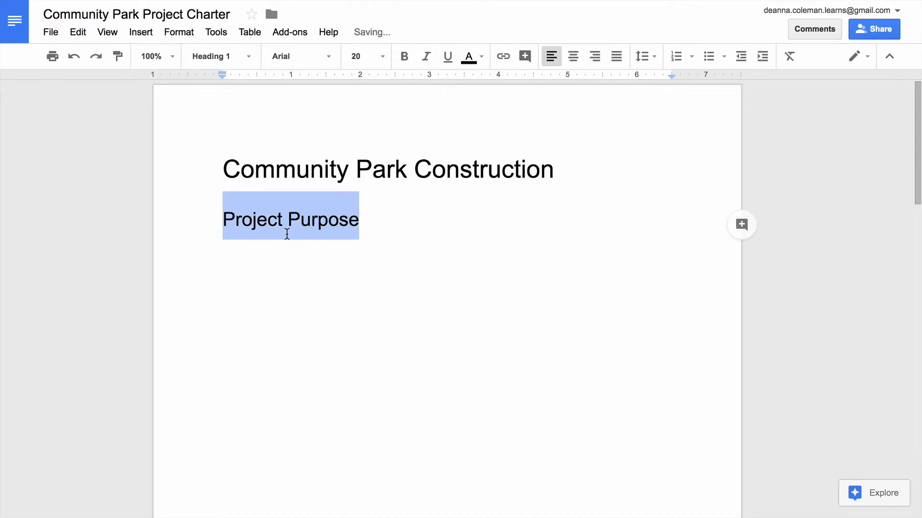
left_click(399, 218)
key("Return")
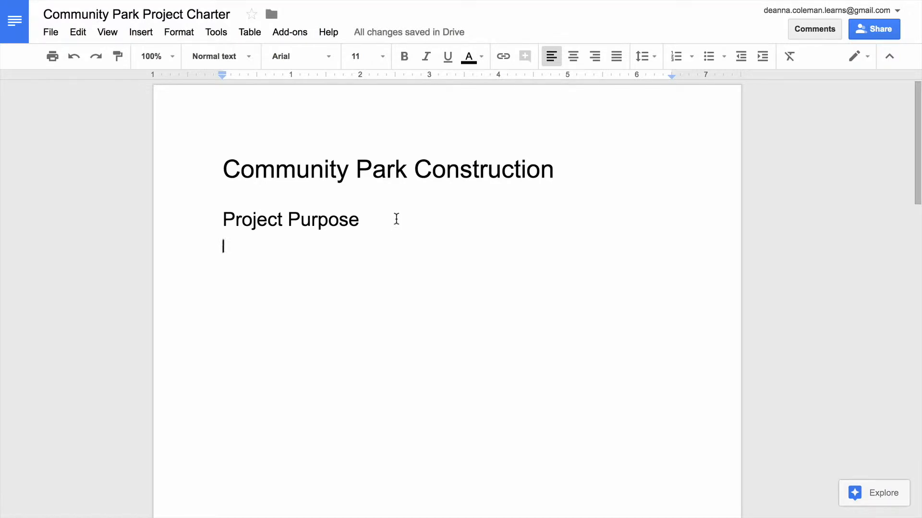
- Copy the two purpose answer sentences from the Brainstorming page
scroll(396, 219, "down", 12)
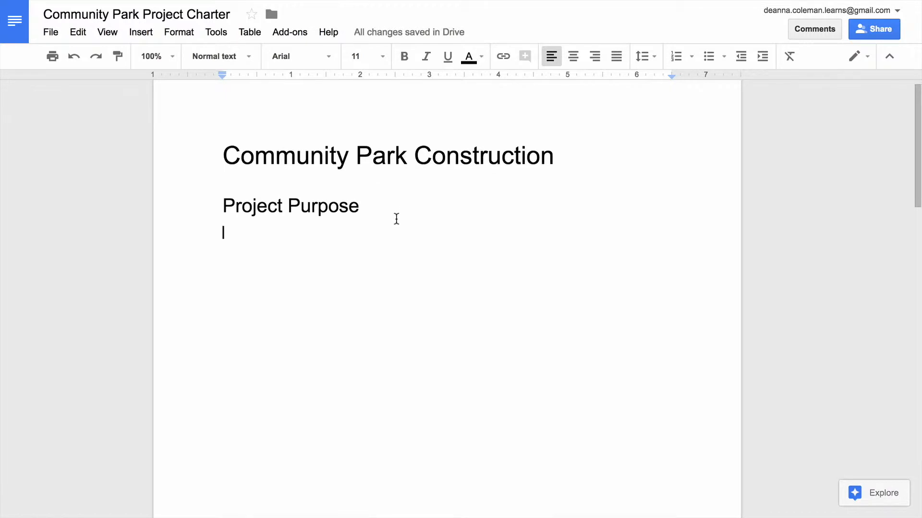
scroll(396, 219, "down", 3)
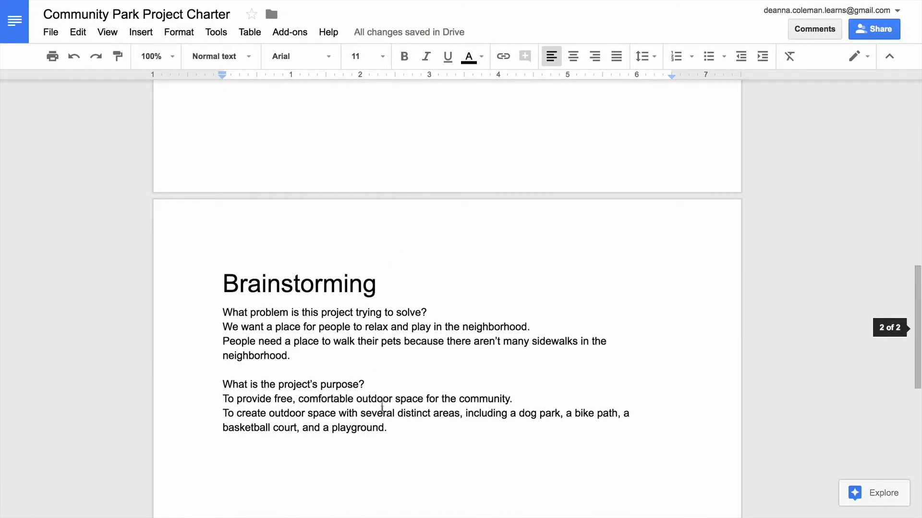
left_click_drag(392, 427, 212, 403)
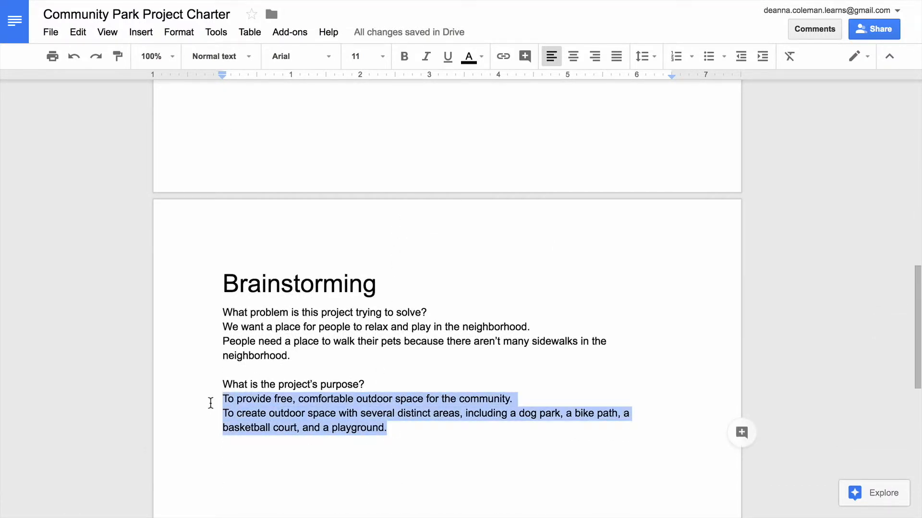
right_click(239, 409)
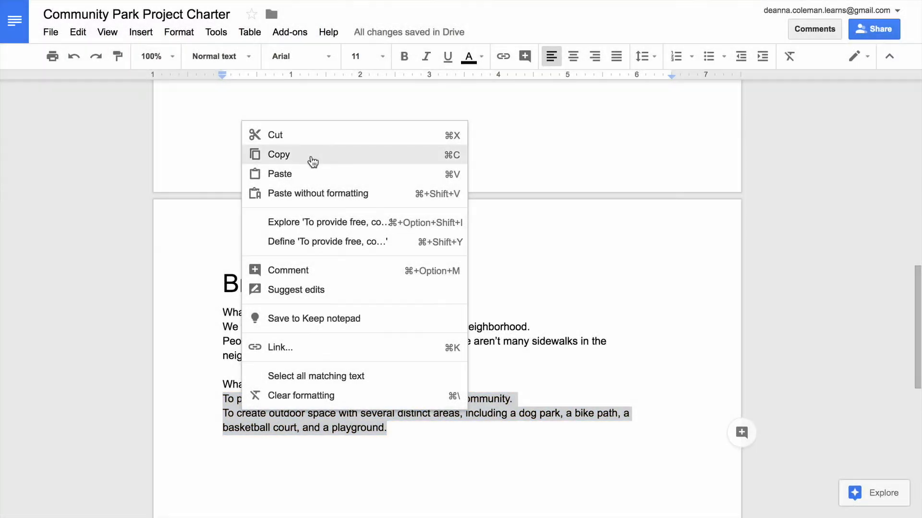
left_click(312, 159)
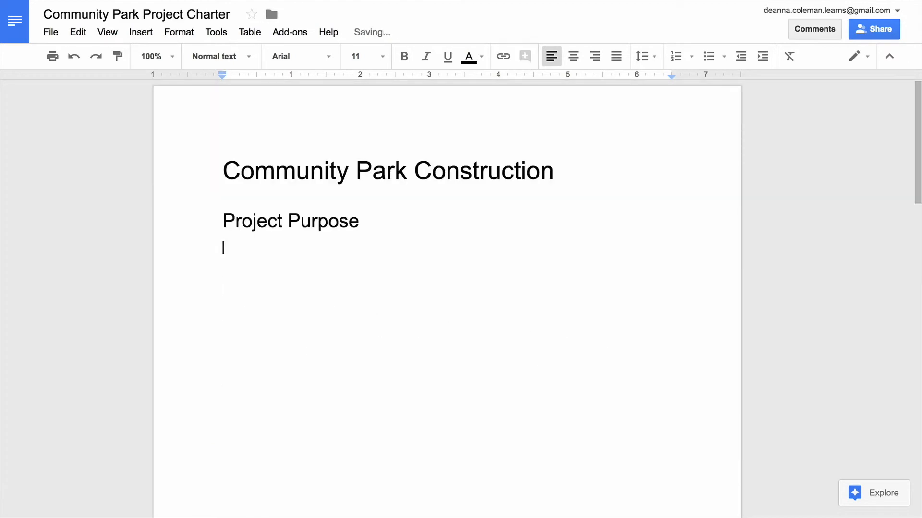
- Paste the copied sentences under Project Purpose and write a paragraph above them about building a 5-acre community park on Blanchard Street
right_click(342, 252)
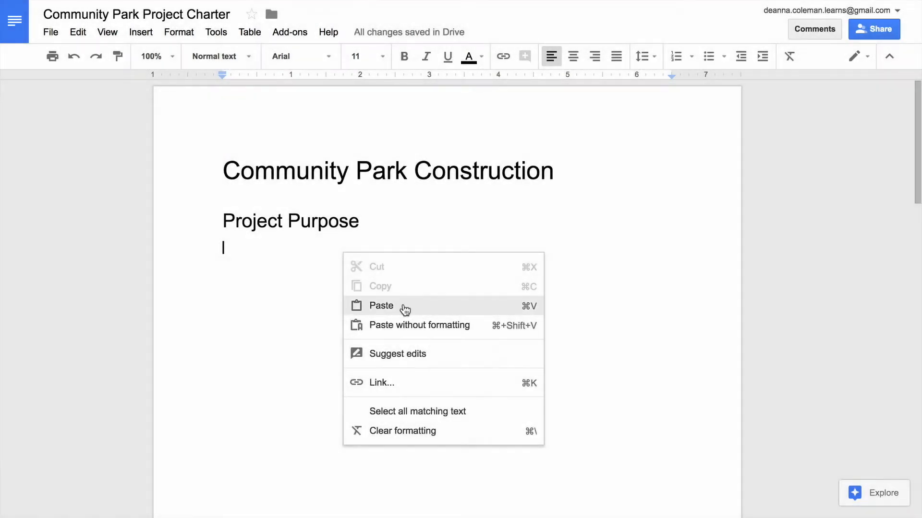
left_click(403, 305)
left_click(214, 247)
key("Return")
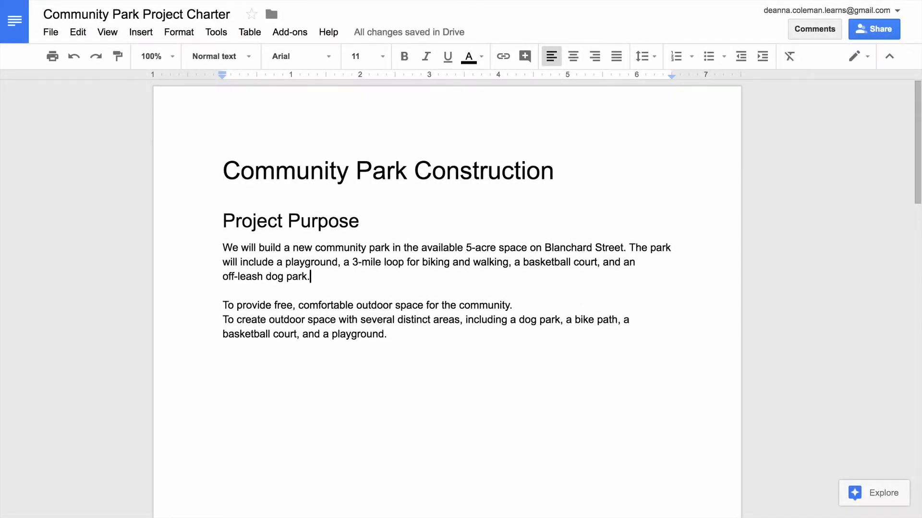
- Delete the pasted purpose sentences below the new paragraph
left_click_drag(403, 334, 210, 304)
key("BackSpace")
key("BackSpace")
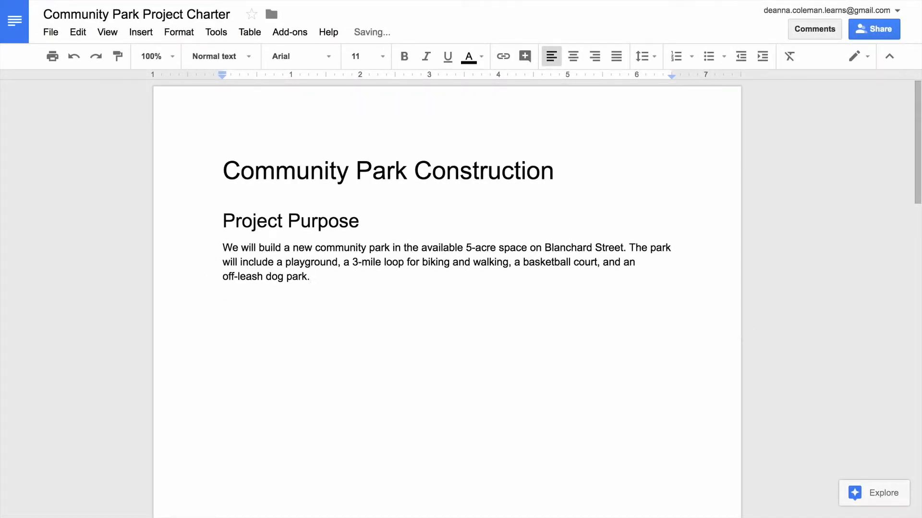
- On the Brainstorming page, add a Goals list: Build enjoyable community space, Dog park, Running trails, Use vacant lots
scroll(447, 298, "down", 12)
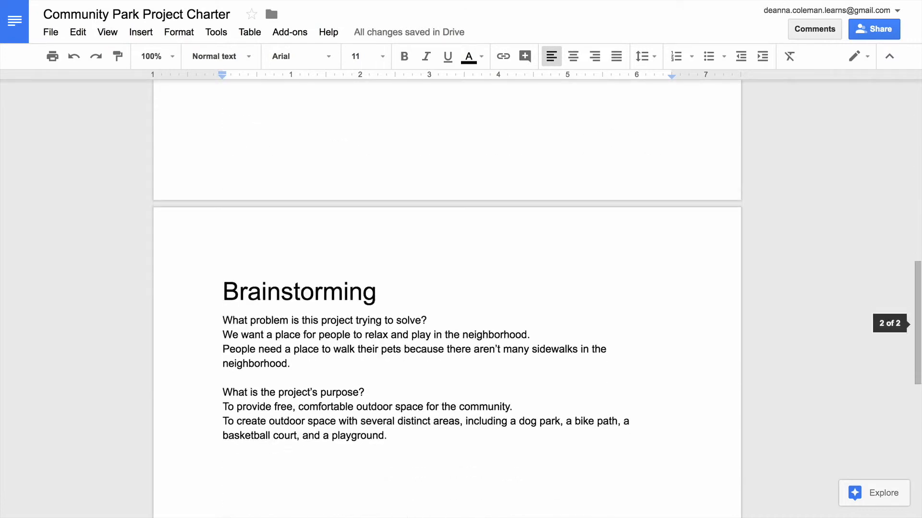
scroll(409, 342, "down", 2)
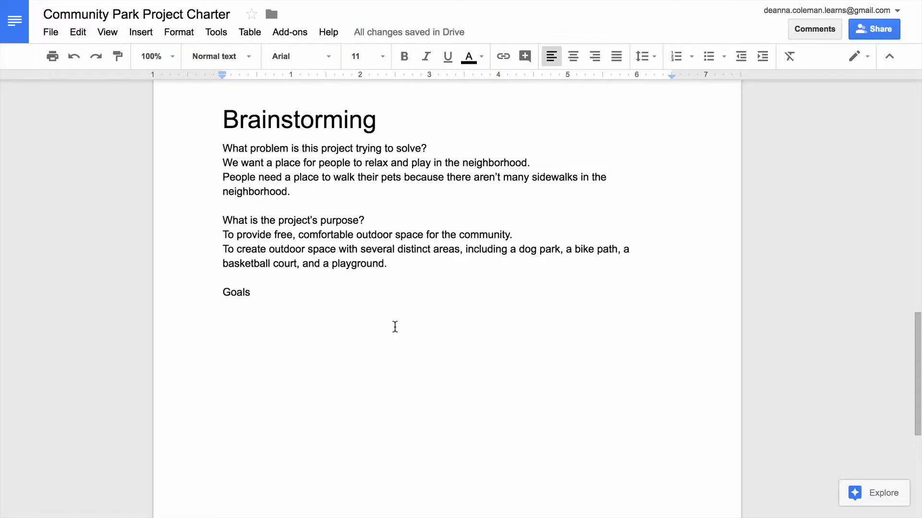
key("Return")
type("Build enjoyable community space")
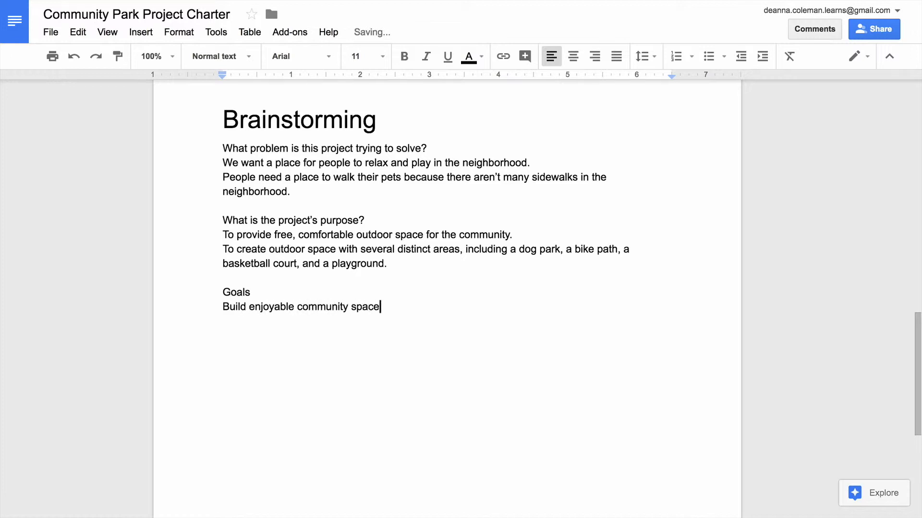
key("Return")
type("Dog park")
key("Return")
type("Running trails")
key("Return")
type("Use vacant lo")
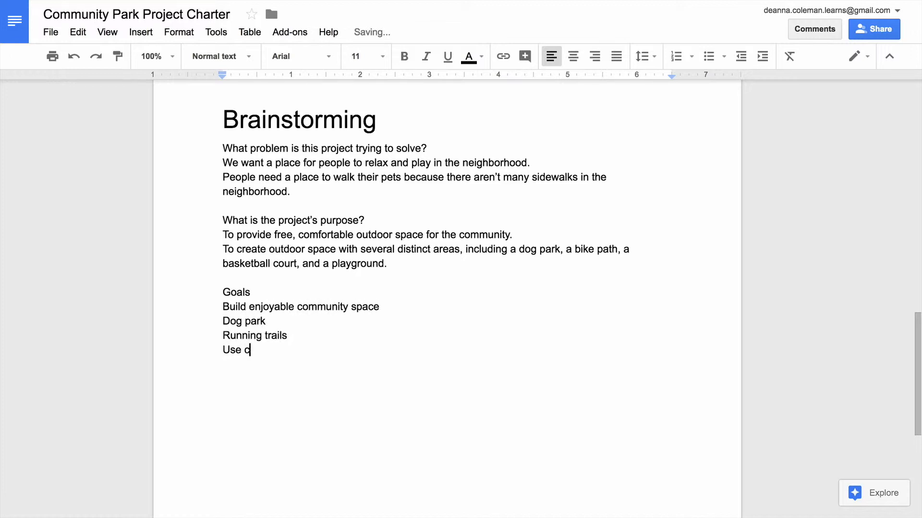
type("ts")
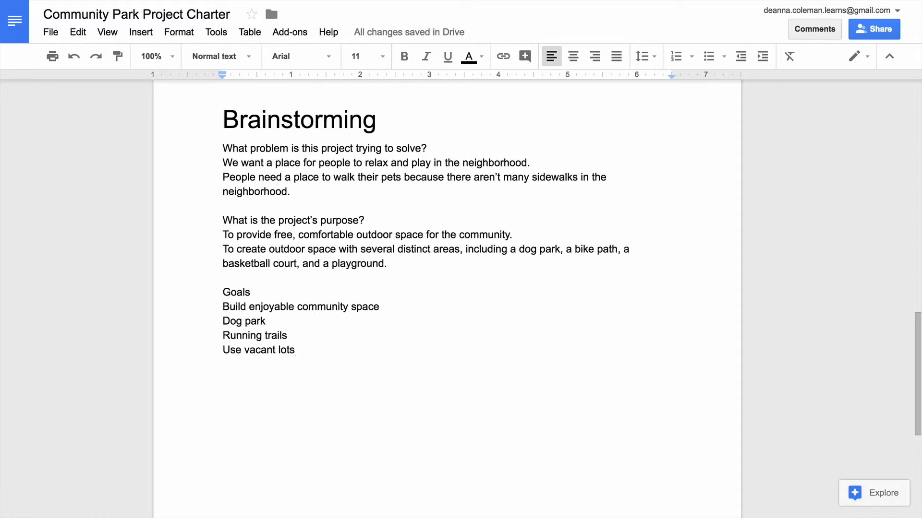
- Add a "Goals" line below the Project Purpose paragraph on the first page
scroll(446, 297, "up", 15)
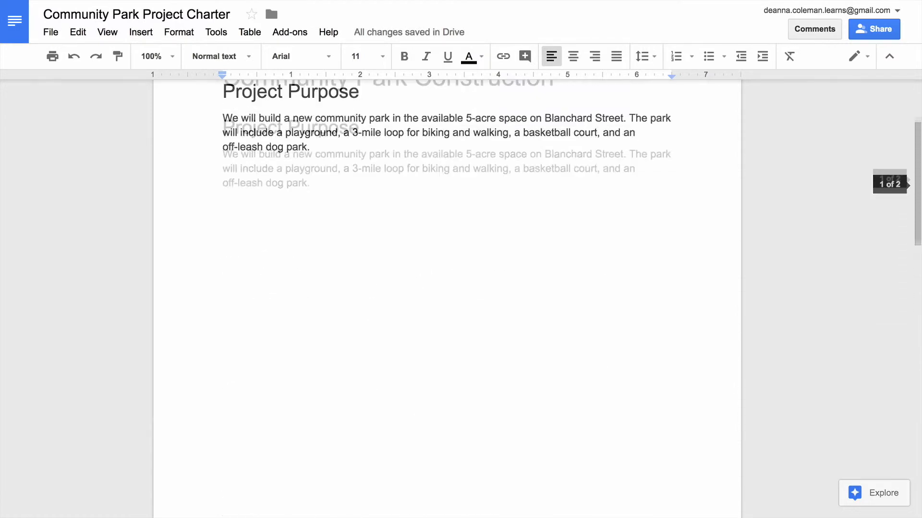
left_click(406, 275)
key("Return")
type("Goals")
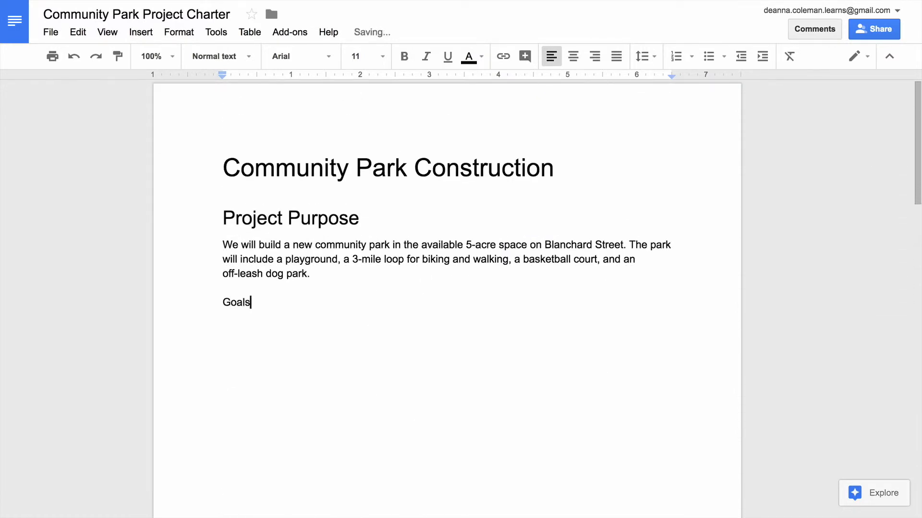
- Format the Goals line with the same heading style as Project Purpose and start a new line below it
left_click_drag(251, 302, 209, 300)
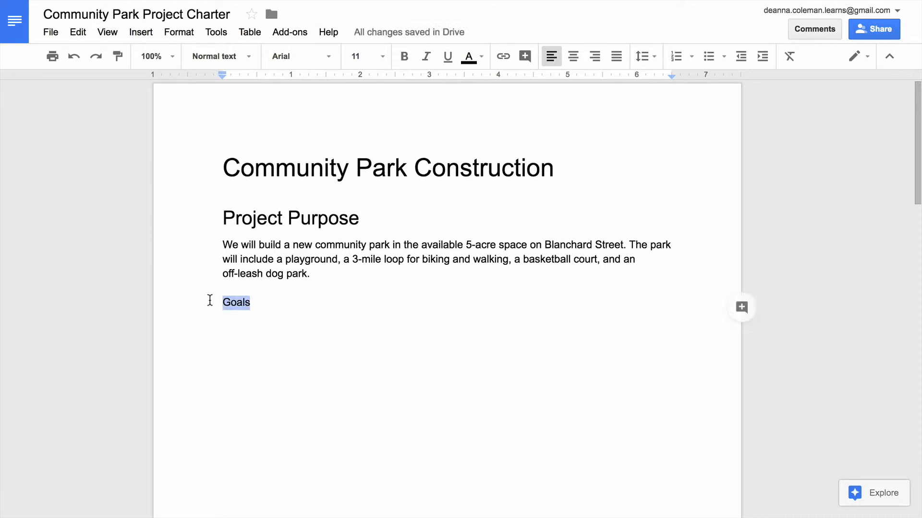
left_click(248, 56)
left_click(262, 237)
left_click(298, 336)
key("Return")
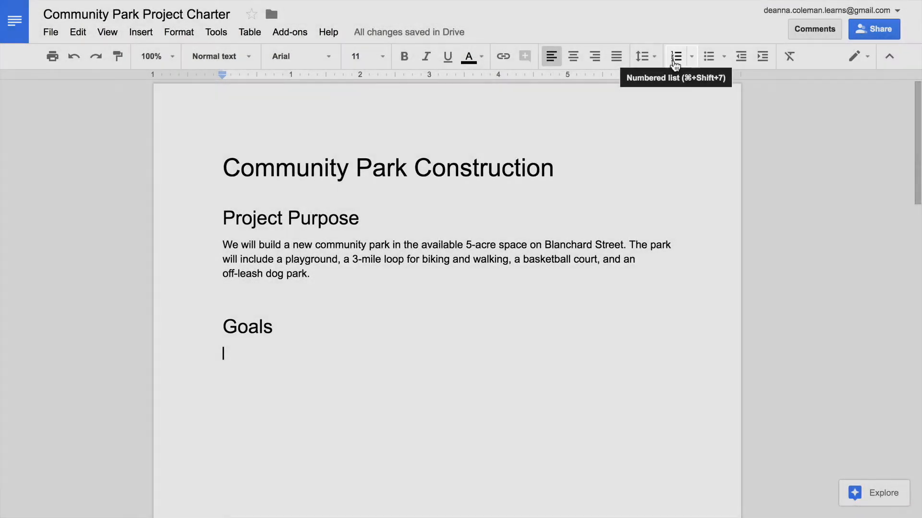
- Start a numbered list under Goals with "Build an accessible, safe park with four distinct areas that appeal to different age groups and interests."
left_click(674, 59)
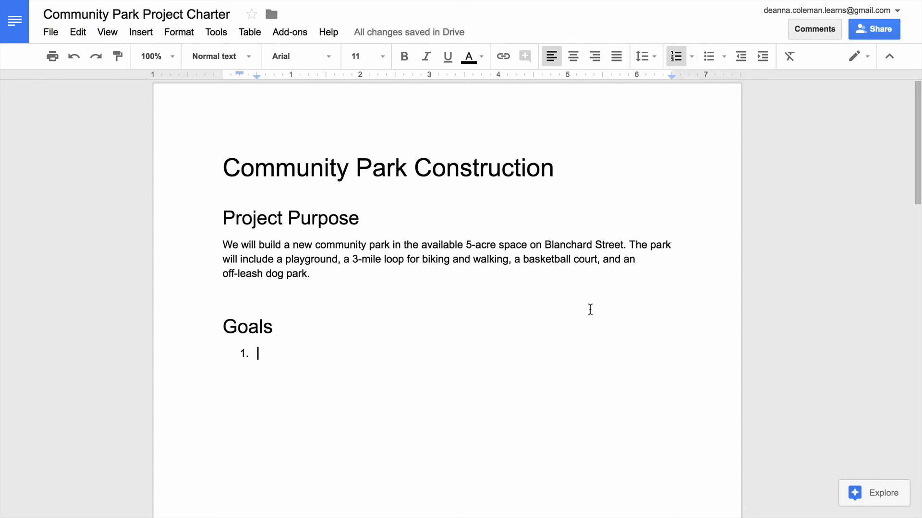
type("Build an accessible,s a")
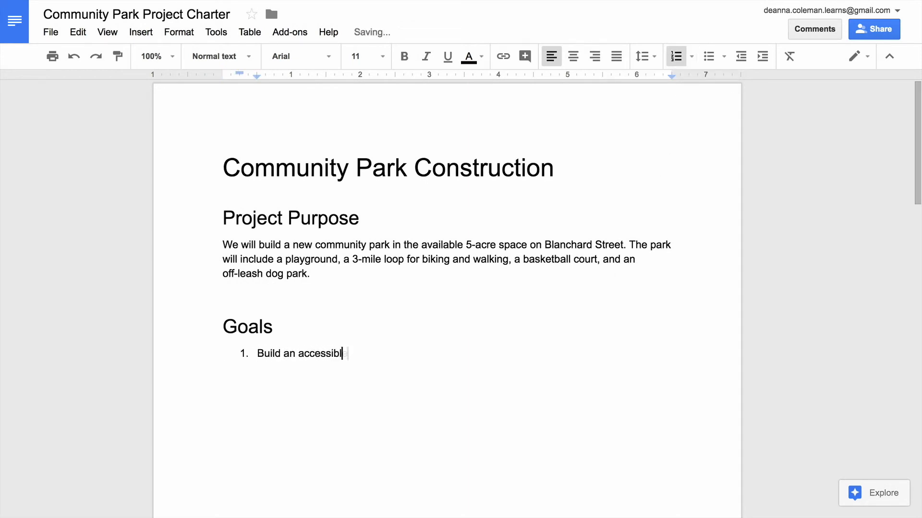
key("BackSpace")
key("BackSpace")
key("BackSpace")
type("safe park with four distin")
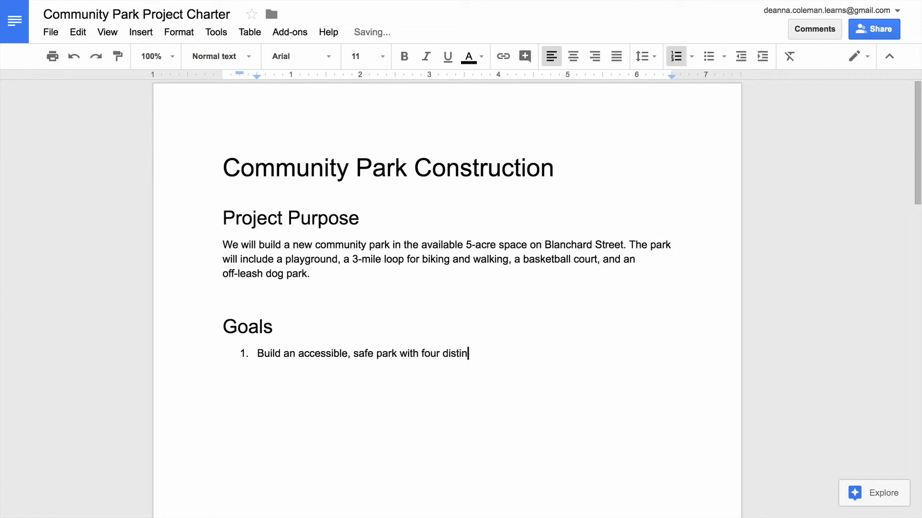
type("ct areas that appeal to d")
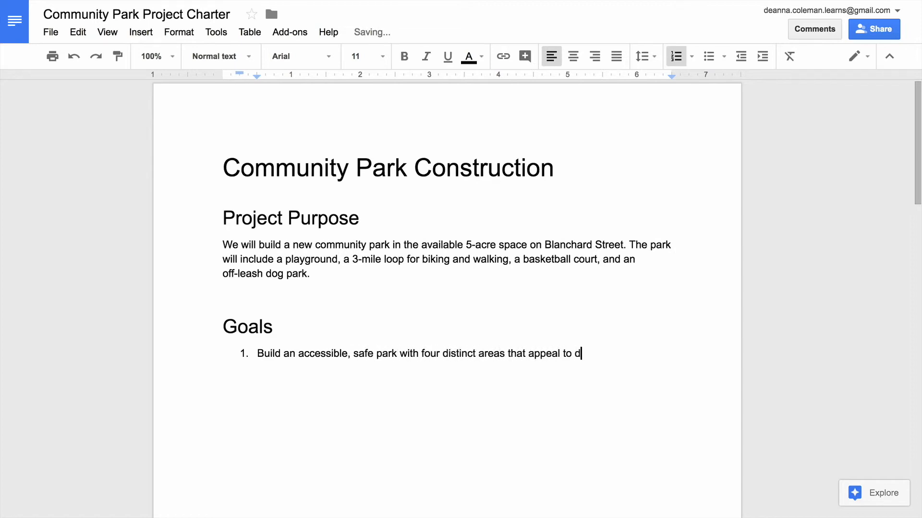
type("ifferent age groups and interests.")
- Add goals "Convert an unused, vacant lot into recreational space for the community to enjoy." and "Further the town's initiative of increasing green space by 20%."
key("Return")
type("Convert an u")
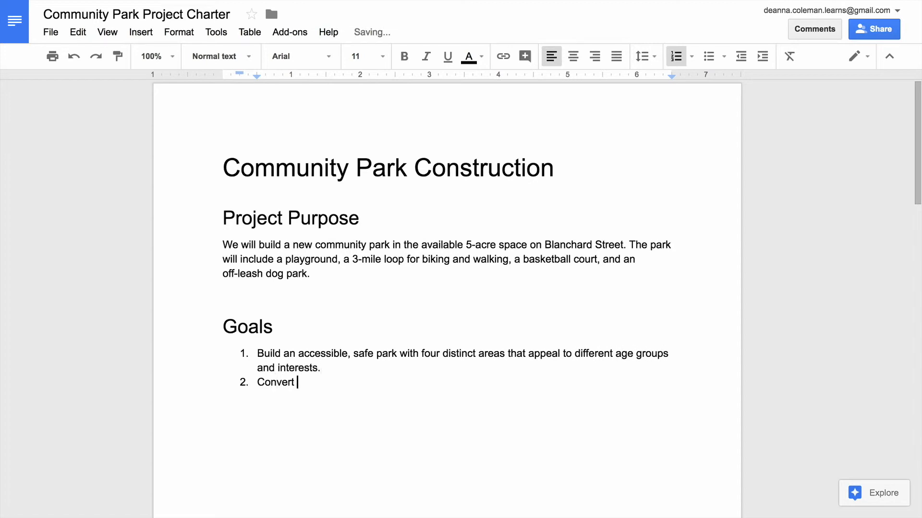
type("nused,")
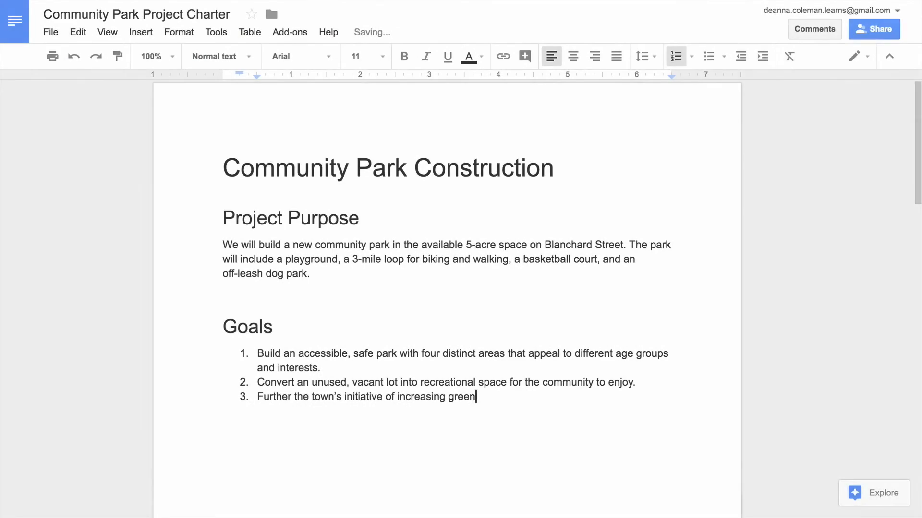
type("space by 20%.")
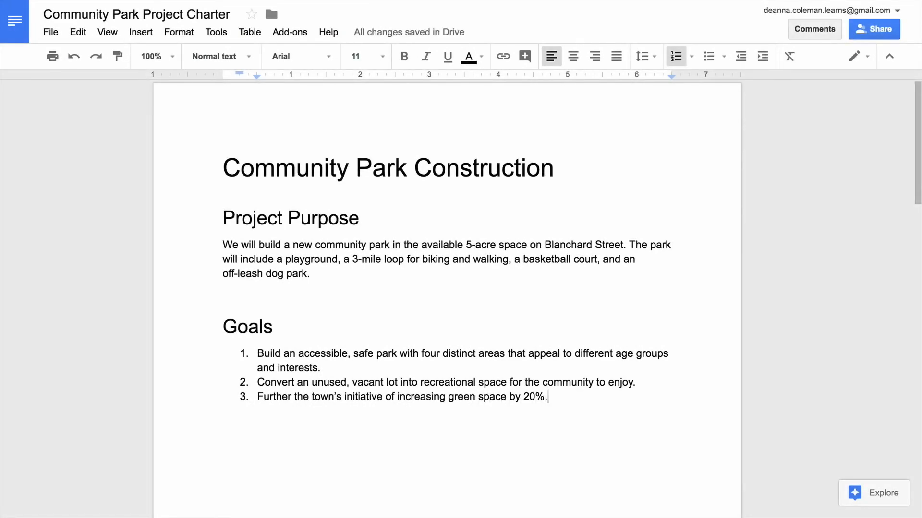